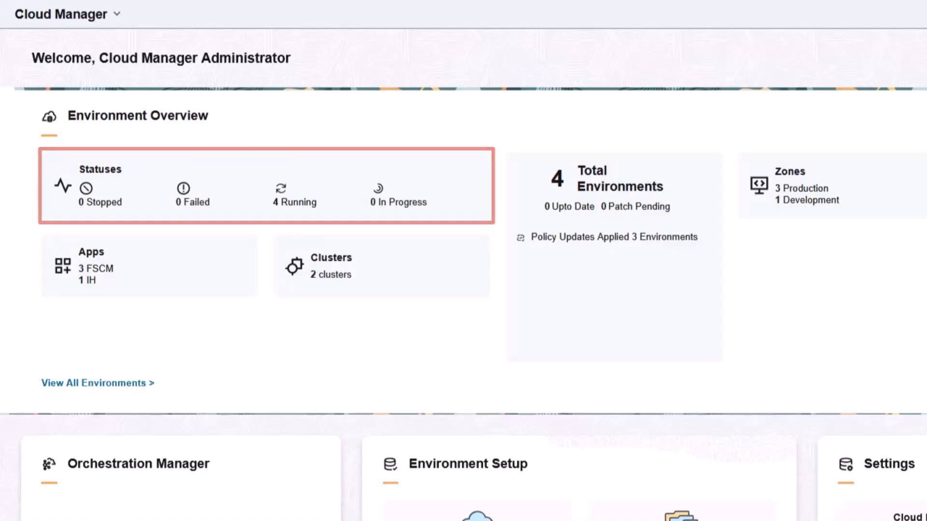
- View the environments grouped by status from the Environment Overview, and return to the Cloud Manager home page
left_click(439, 175)
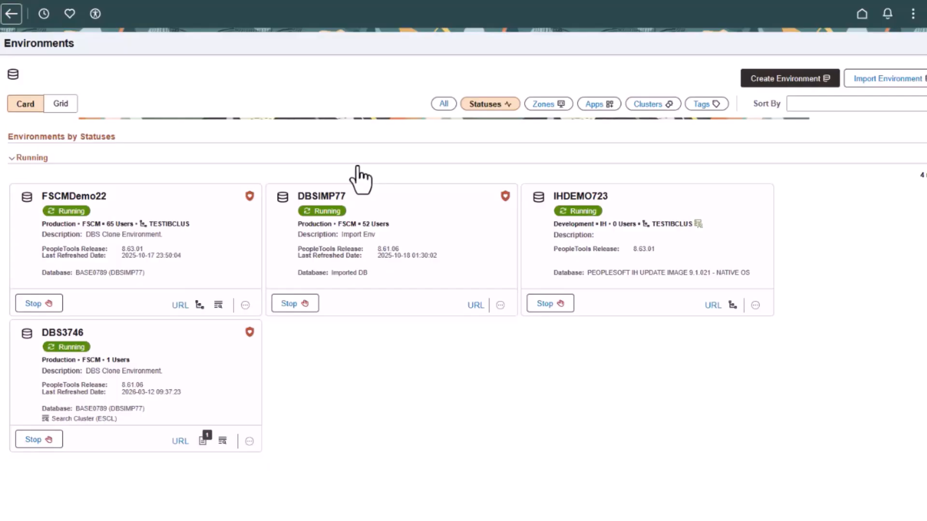
left_click(860, 14)
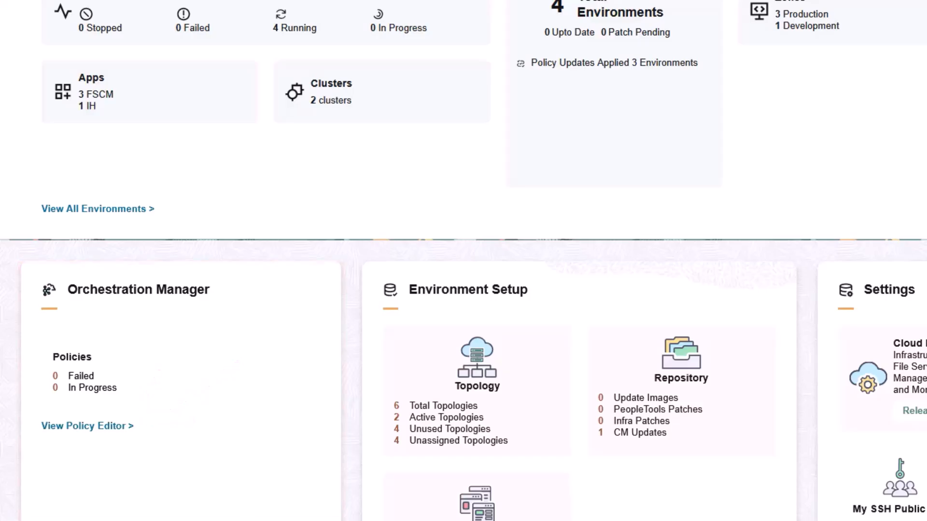
scroll(463, 260, "down", 1)
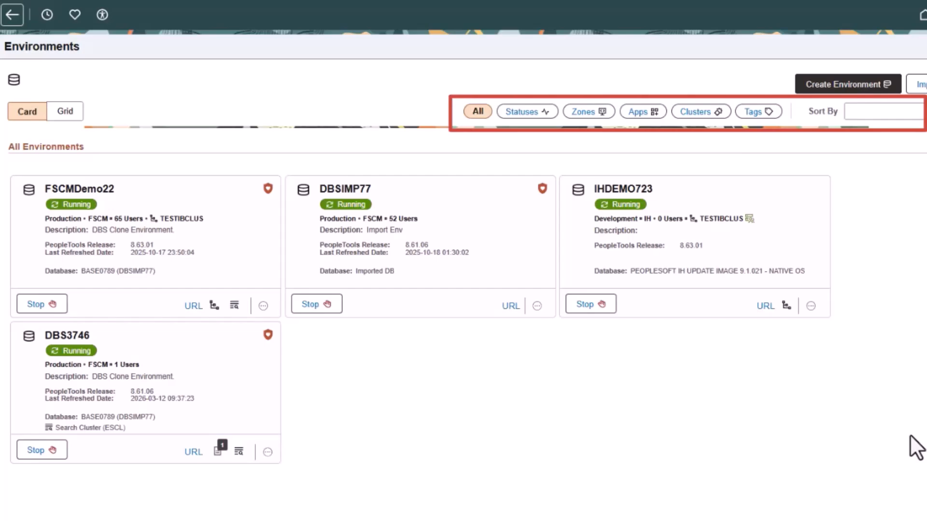
- View the environments grouped by statuses, zones, apps, clusters and tags in turn
left_click(533, 121)
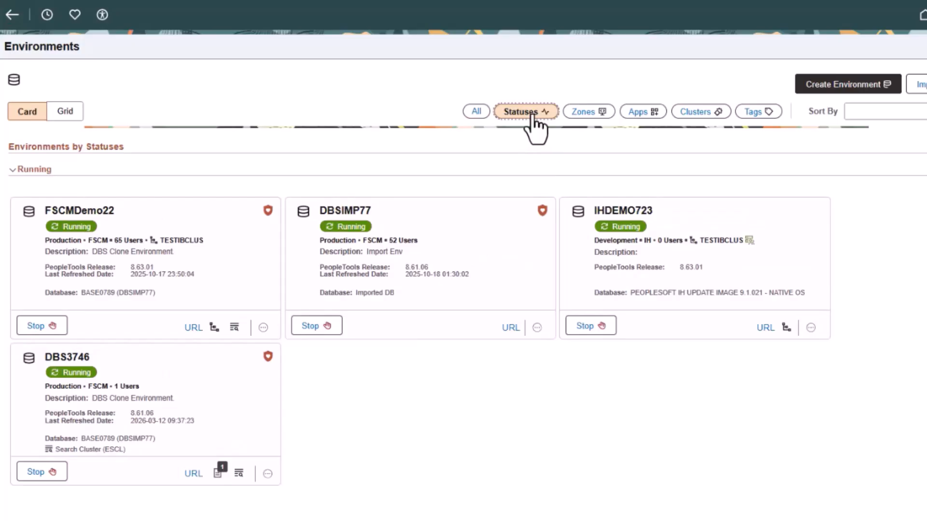
left_click(583, 114)
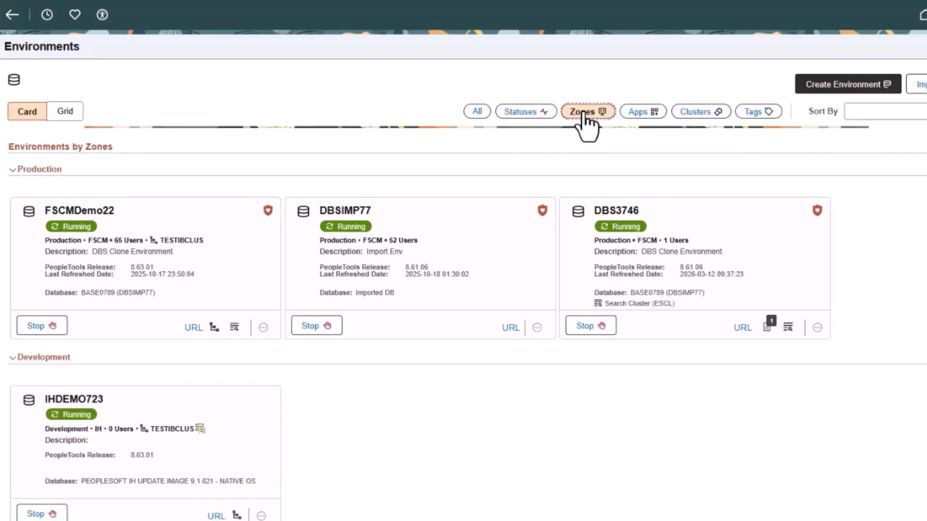
left_click(636, 115)
left_click(690, 118)
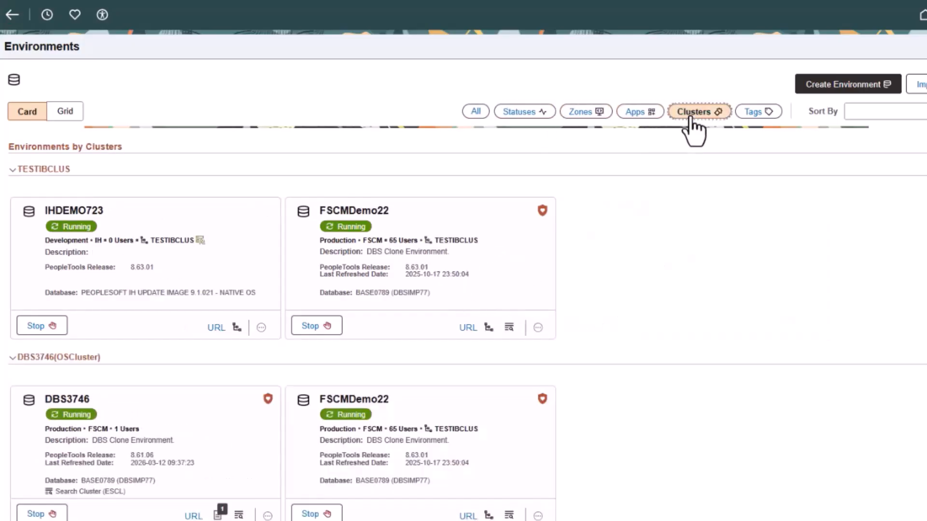
left_click(752, 116)
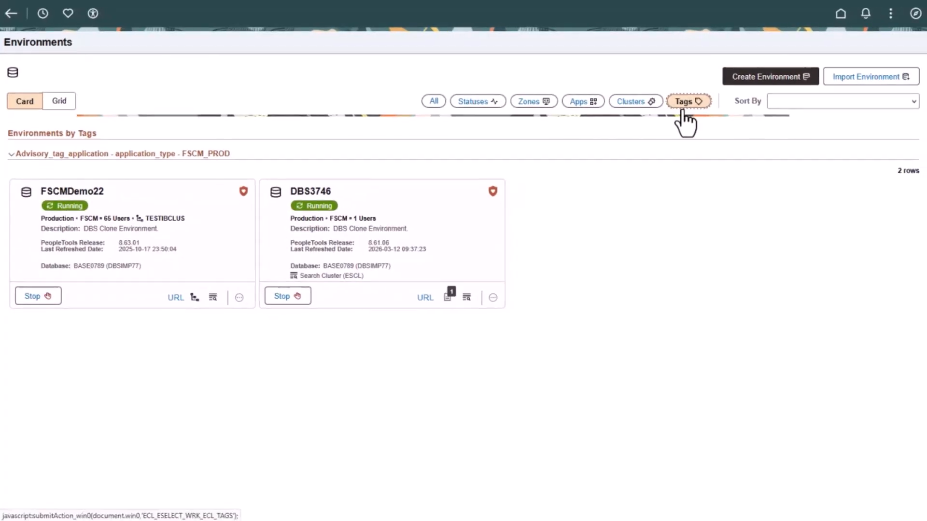
- Check the available sort options, and view all environments in both grid and card layouts
left_click(914, 103)
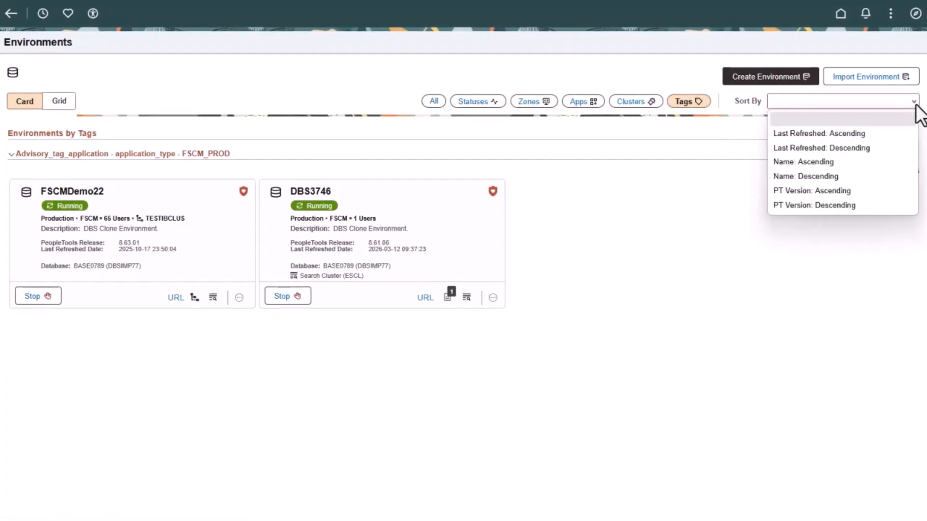
left_click(679, 190)
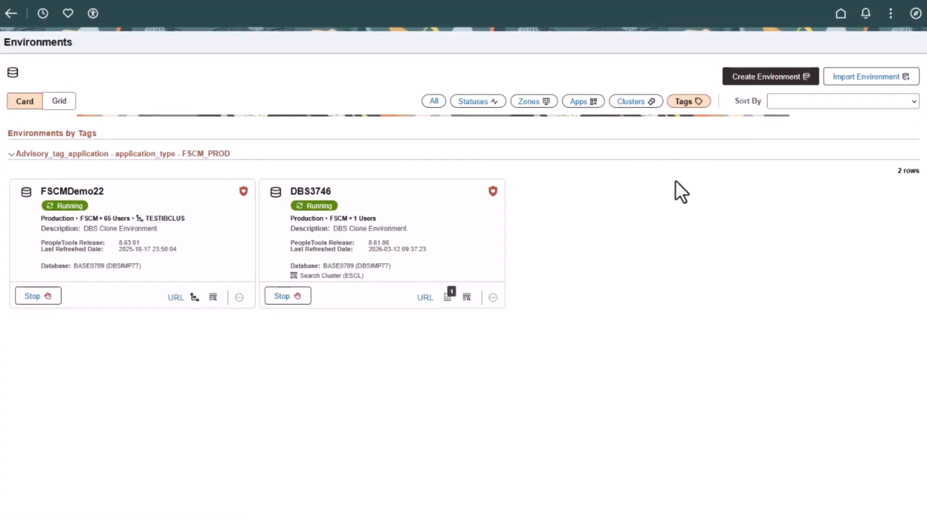
left_click(434, 102)
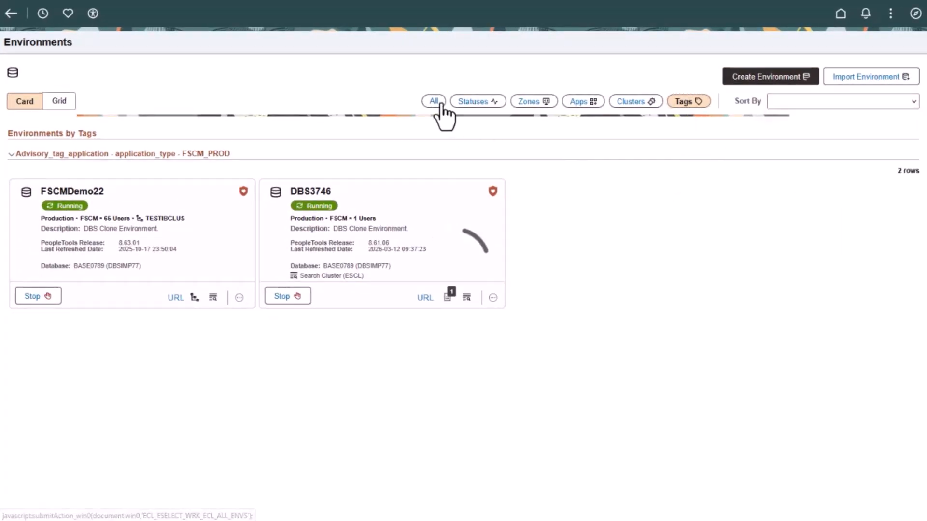
left_click(61, 103)
left_click(23, 102)
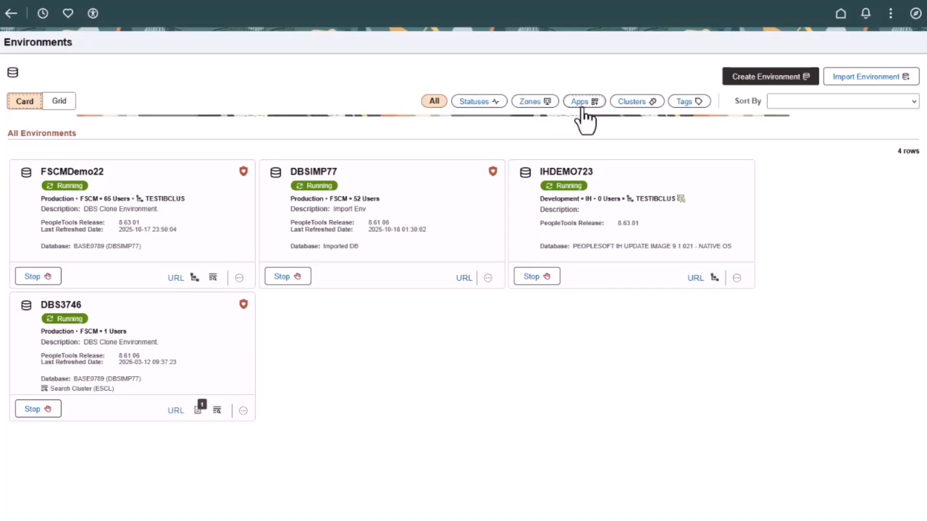
left_click(764, 129)
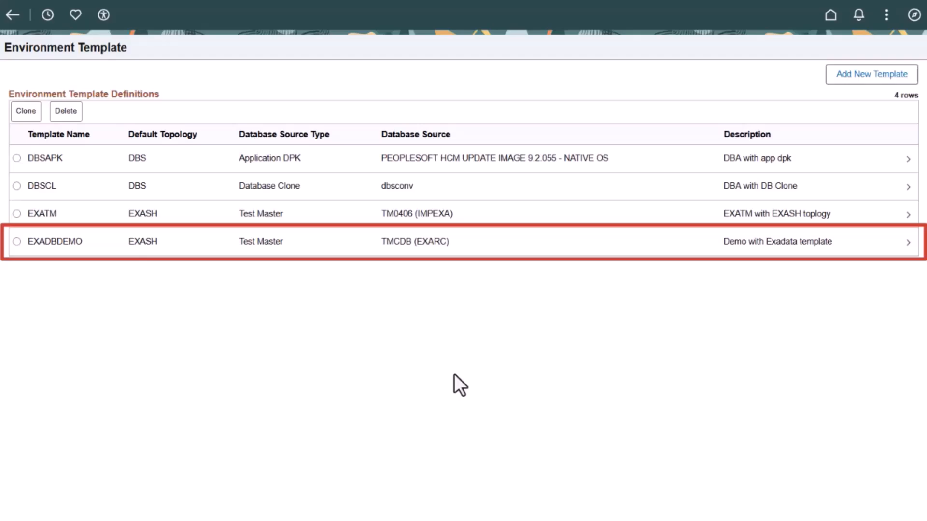
- Add a new environment template and set its database source to Test Master for the EXASH topology
left_click(855, 80)
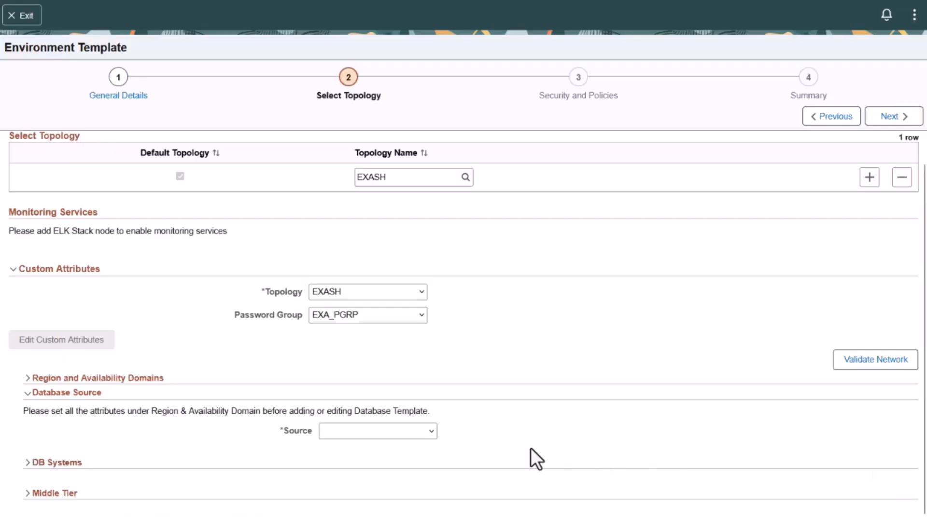
left_click(427, 429)
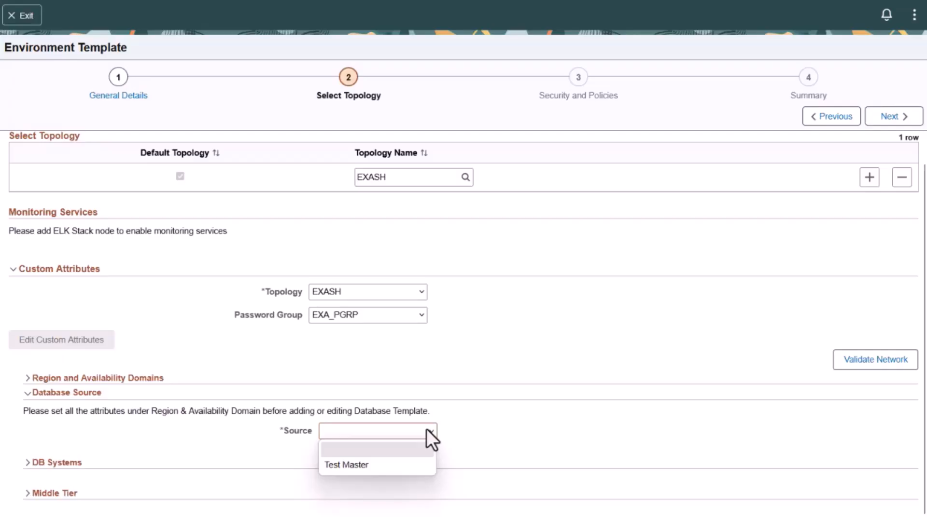
left_click(418, 465)
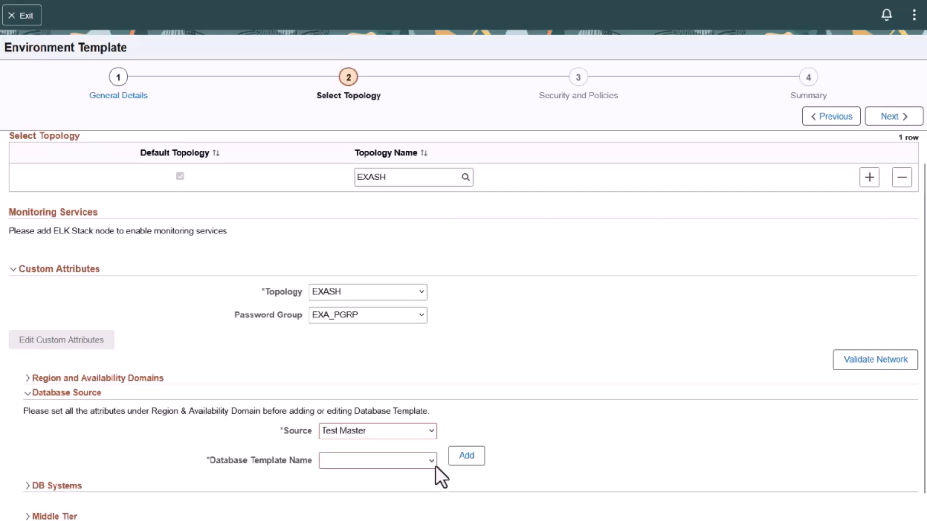
- Add a database template named HCMexaDB that uses TM0406 (IMPEXA) as its database source
left_click(467, 461)
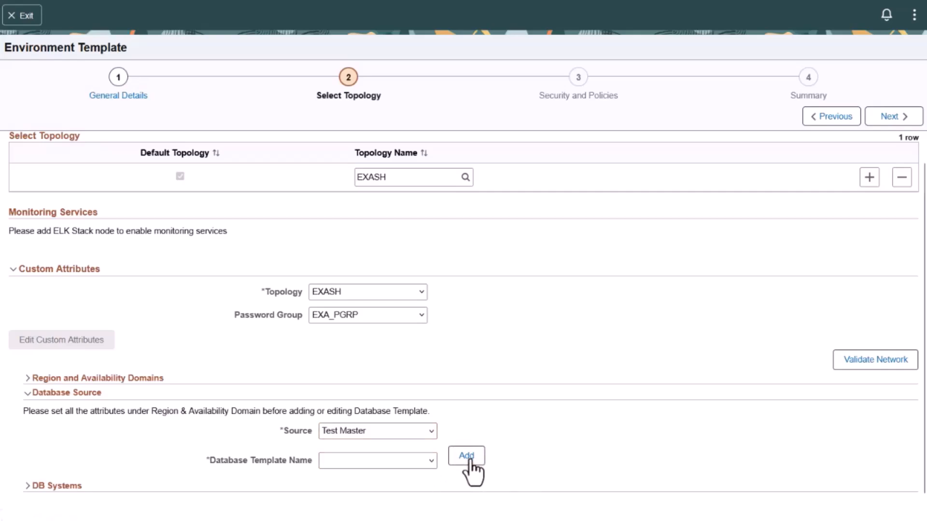
left_click(466, 457)
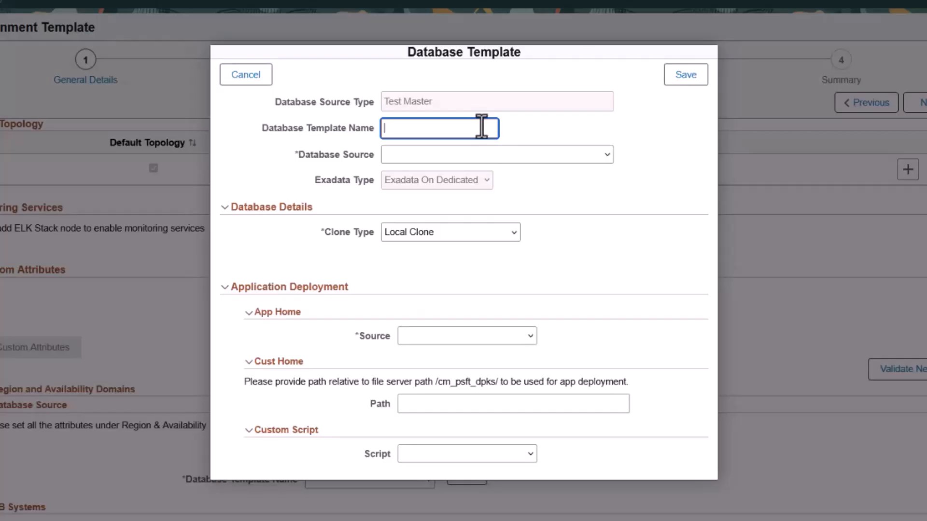
type("HCMexaDB")
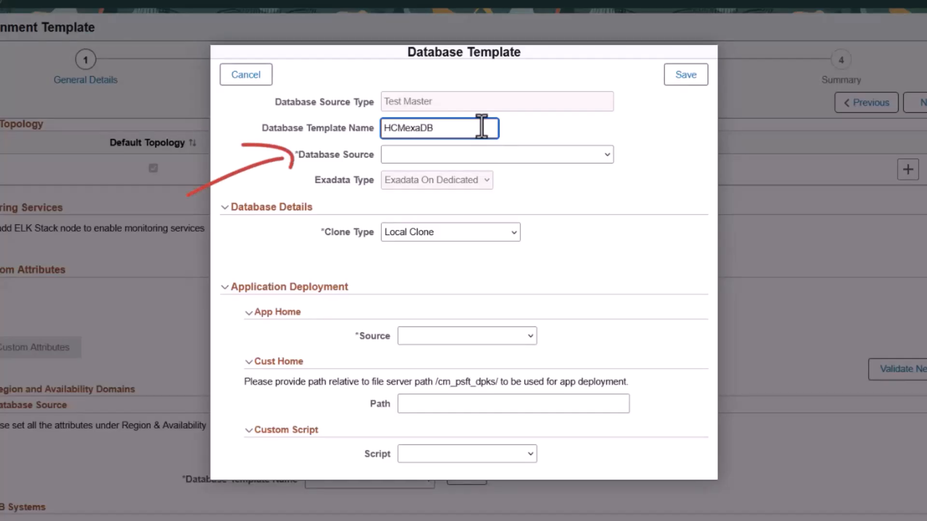
left_click(603, 154)
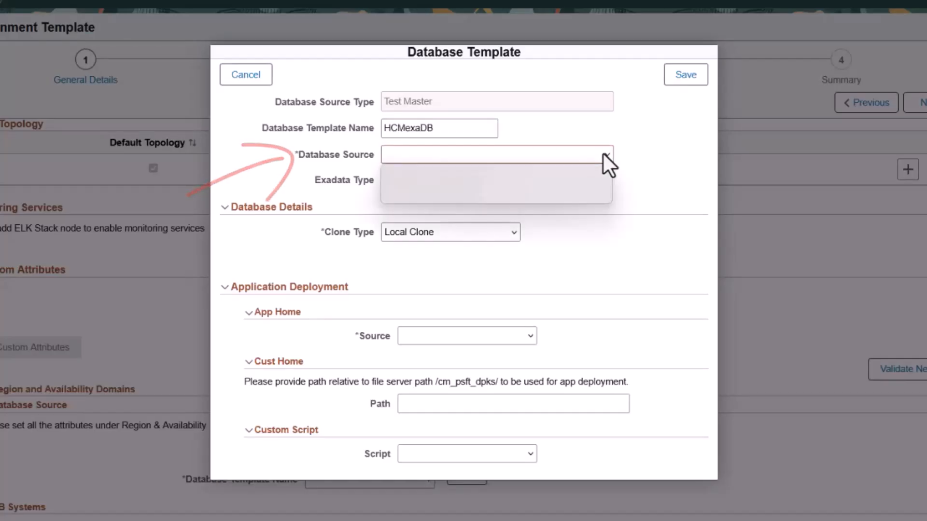
left_click(588, 189)
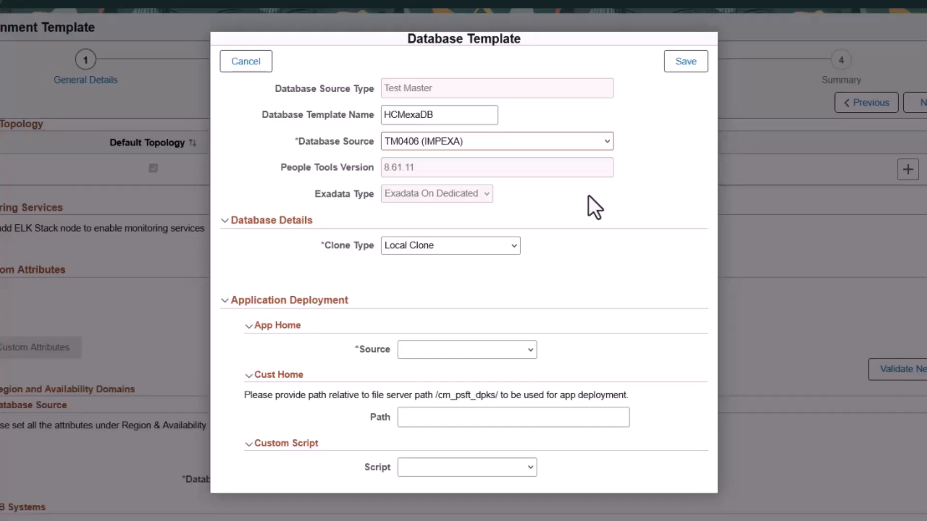
- Set the database template's clone type to Remote Clone with CDB36 as the CDB name, and acknowledge the key reminder
left_click(508, 250)
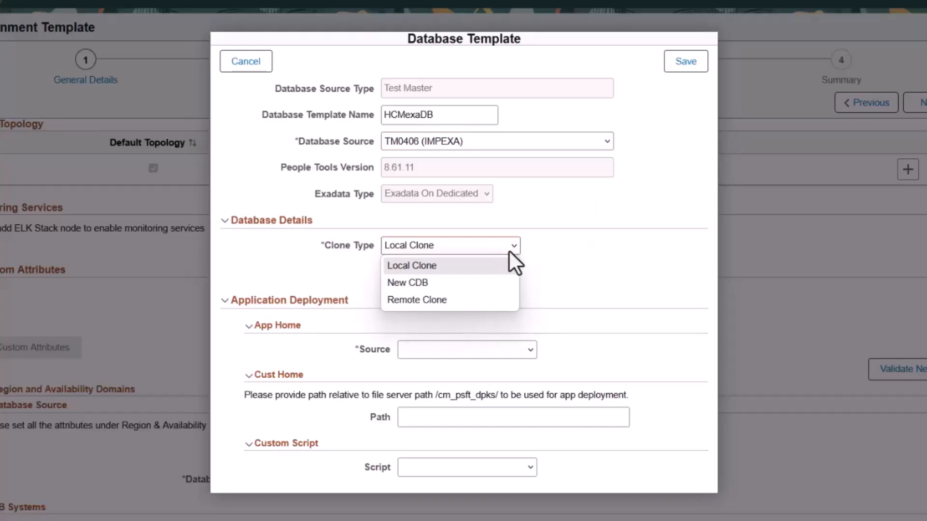
left_click(512, 300)
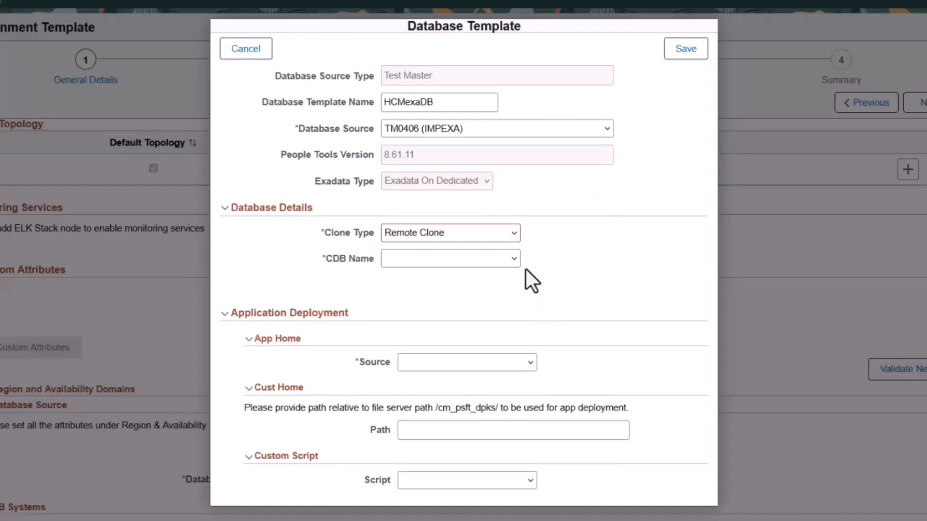
left_click(513, 259)
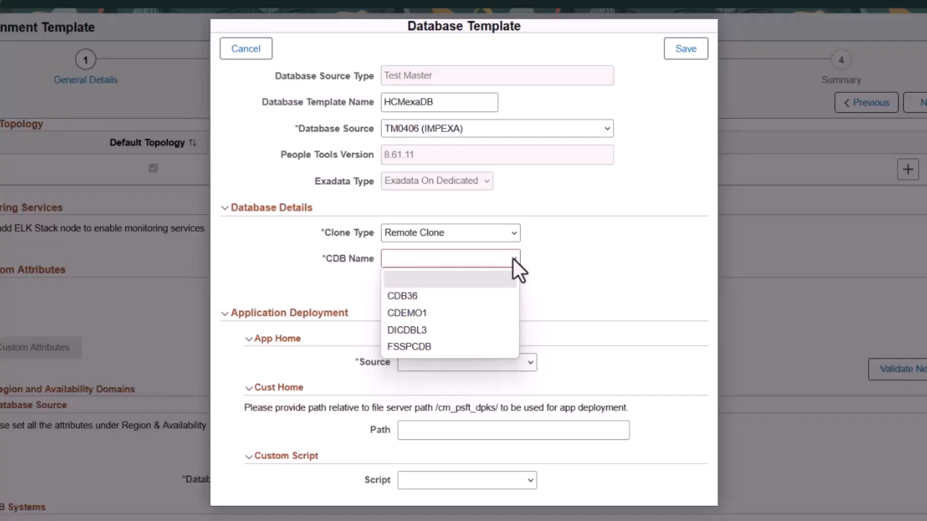
left_click(489, 295)
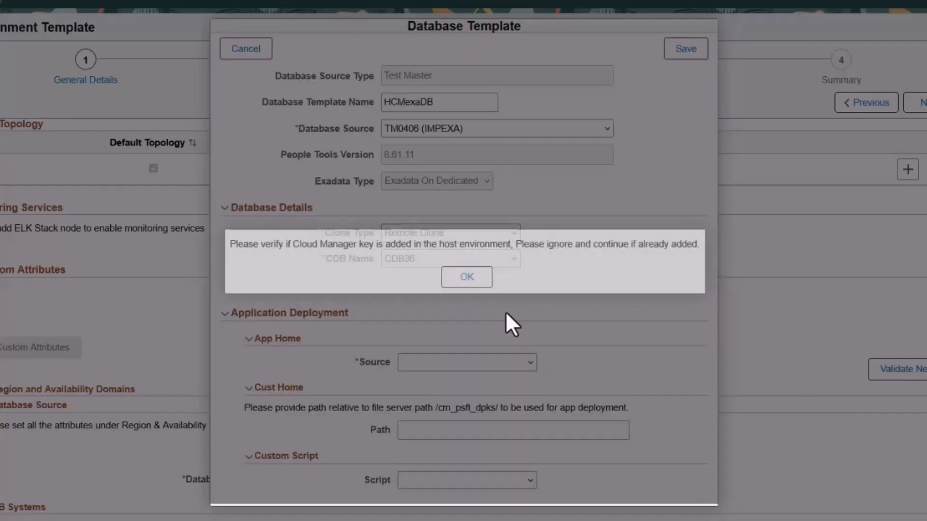
left_click(476, 278)
- Set the App Home source to Object Storage with the package linux/HCM/HU86119C/APP-DPK-LNX-HCM-HU86119C-1of3.zip
left_click(530, 362)
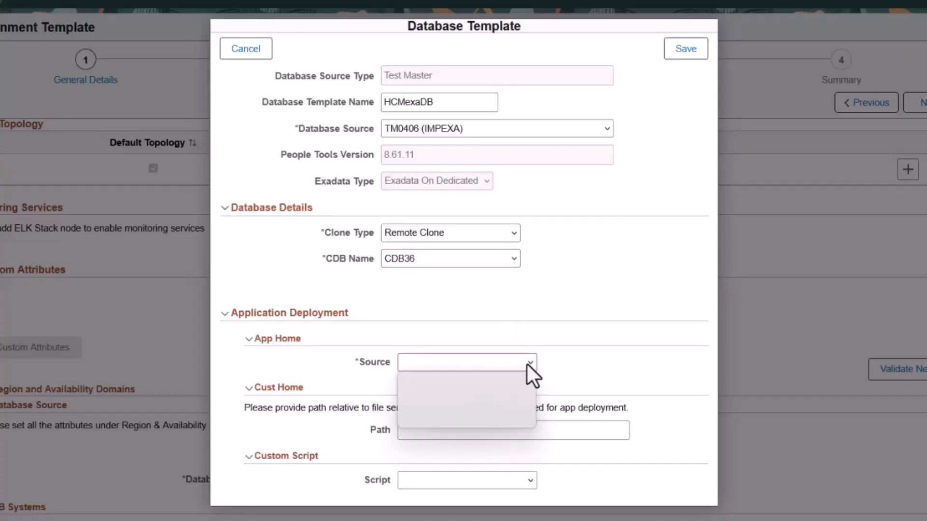
left_click(514, 416)
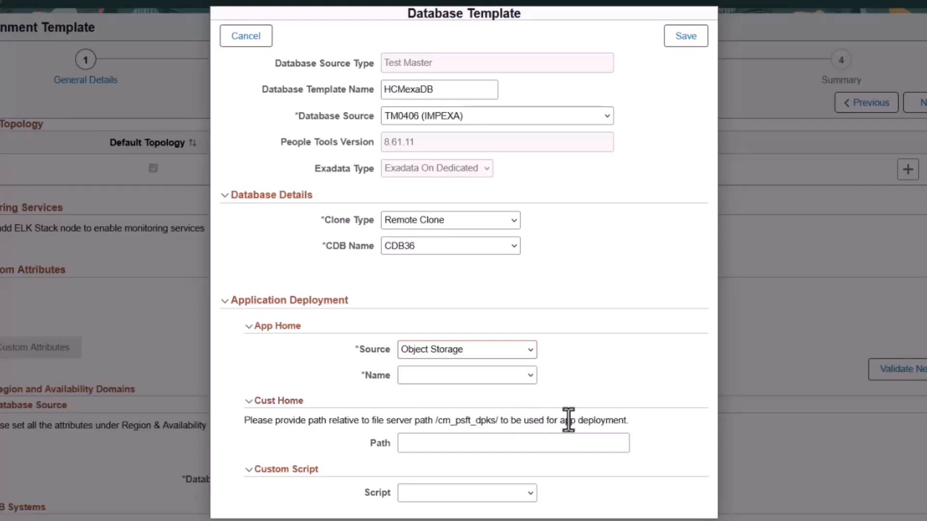
left_click(528, 376)
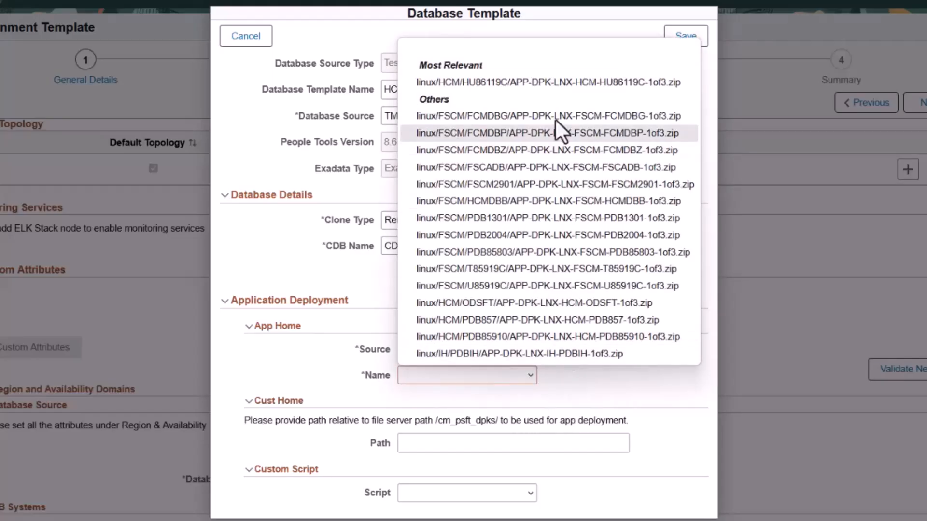
left_click(530, 87)
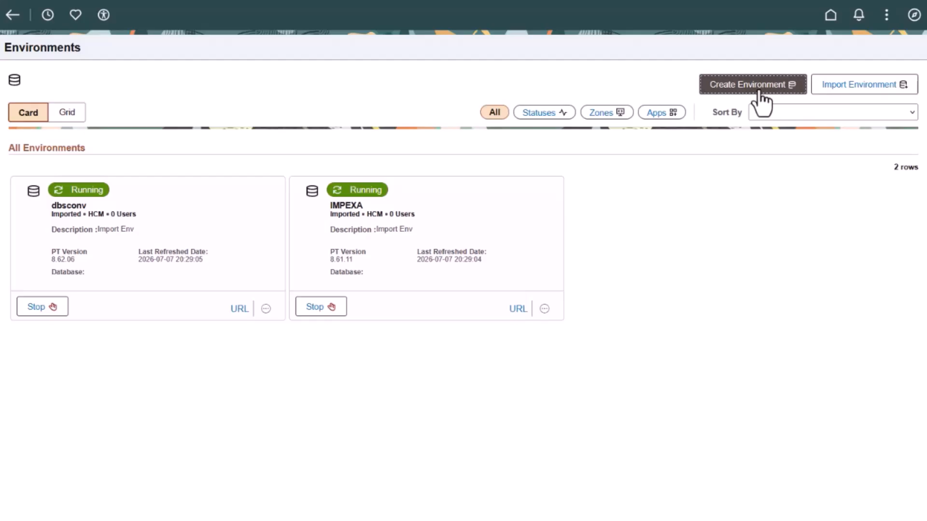
- Create an environment named HCMDemoD with the description "HCM Exadata" based on the HCMTemplate template
left_click(758, 89)
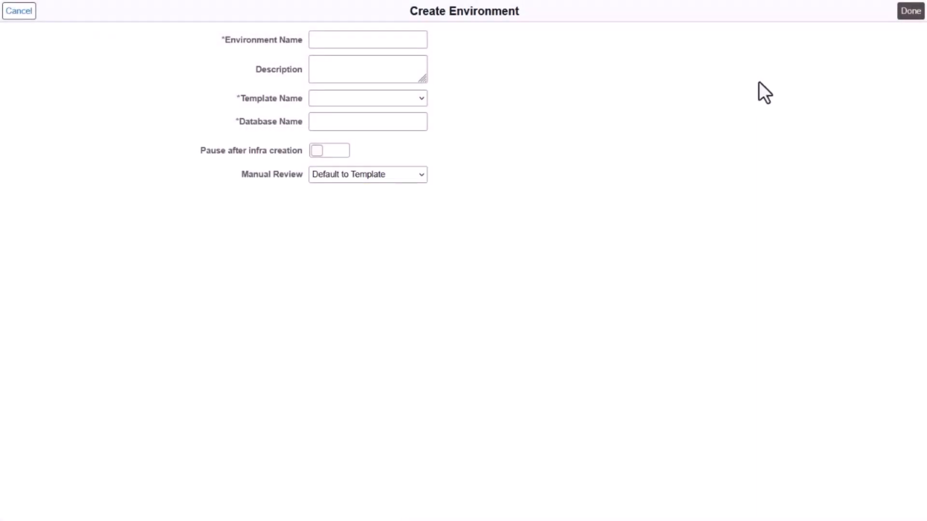
left_click(387, 39)
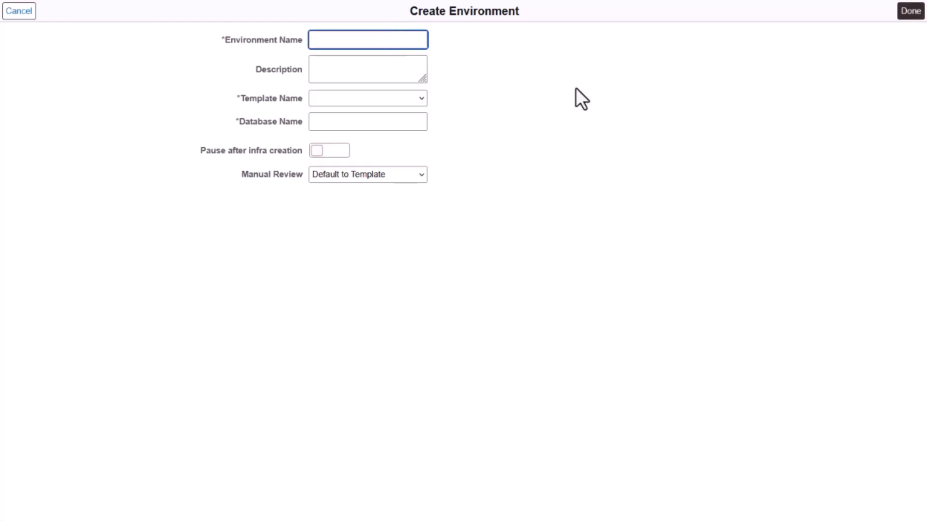
type("HCMDemoD")
left_click(408, 75)
type("HCM Exa")
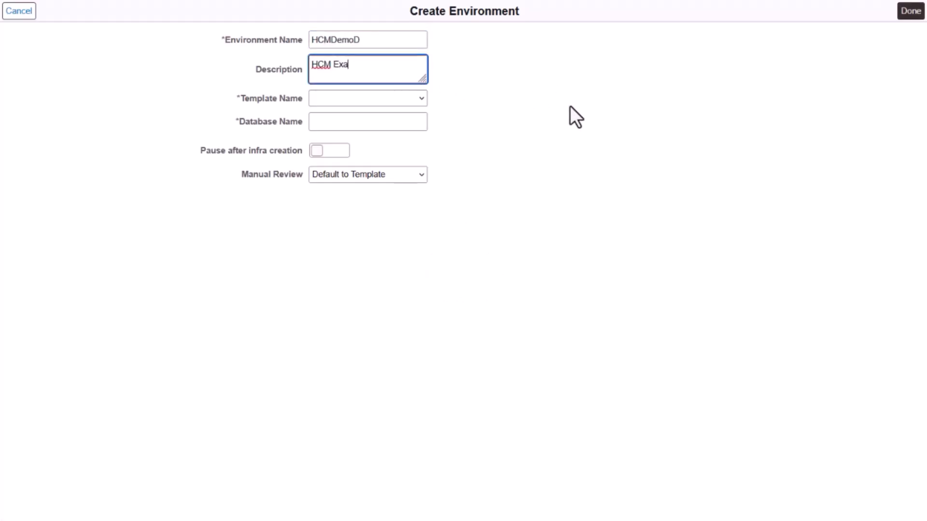
type("data")
left_click(422, 99)
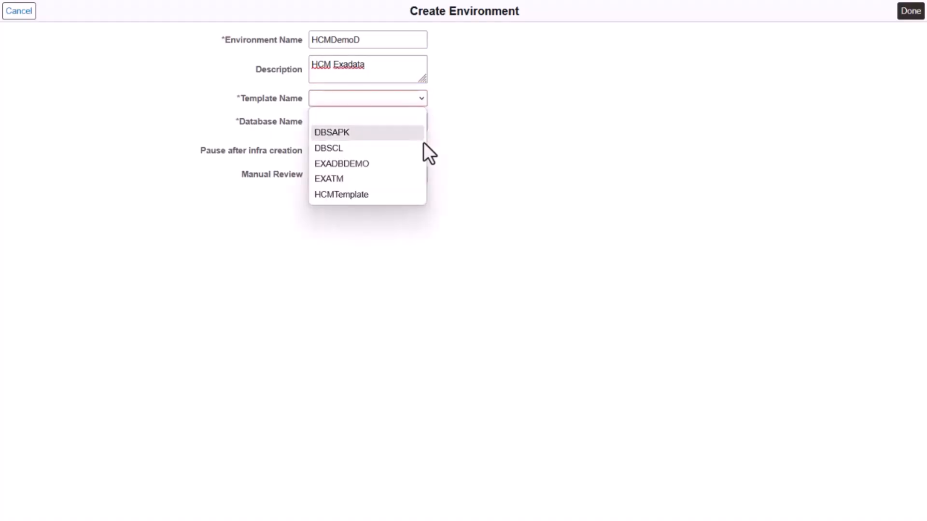
left_click(411, 198)
left_click(911, 17)
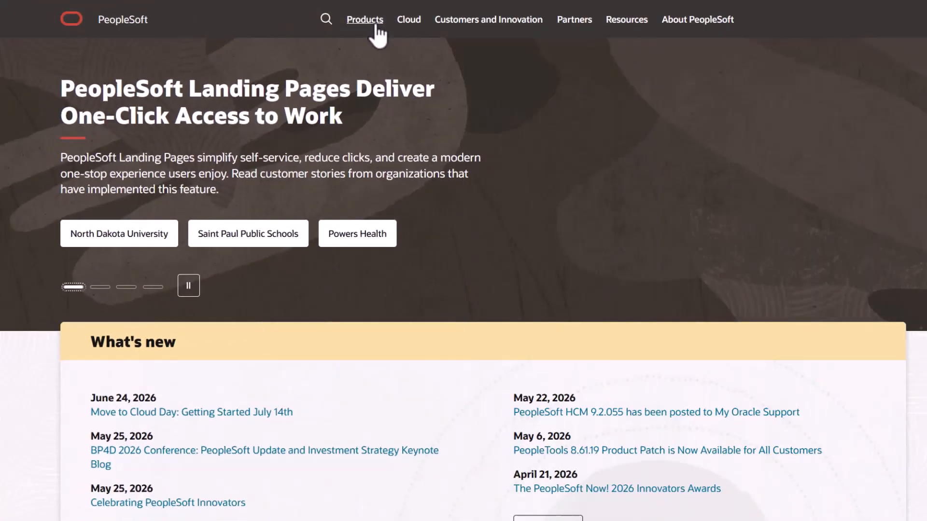
- Browse the PeopleSoft website's navigation categories from Products through About PeopleSoft
left_click(374, 23)
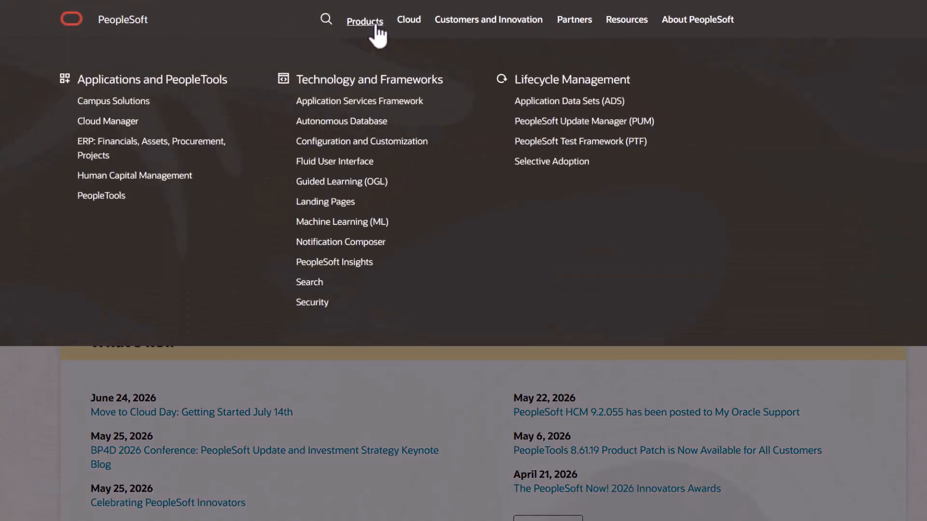
left_click(408, 25)
left_click(448, 23)
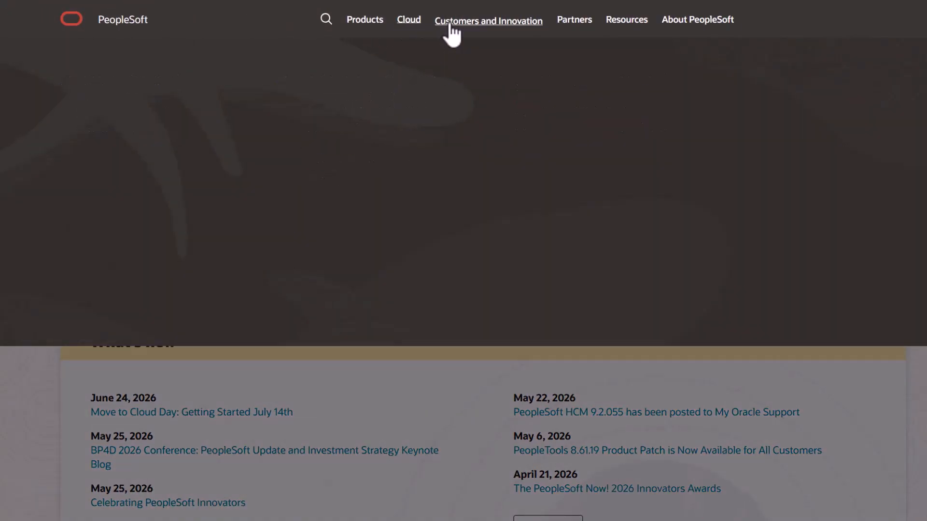
left_click(574, 22)
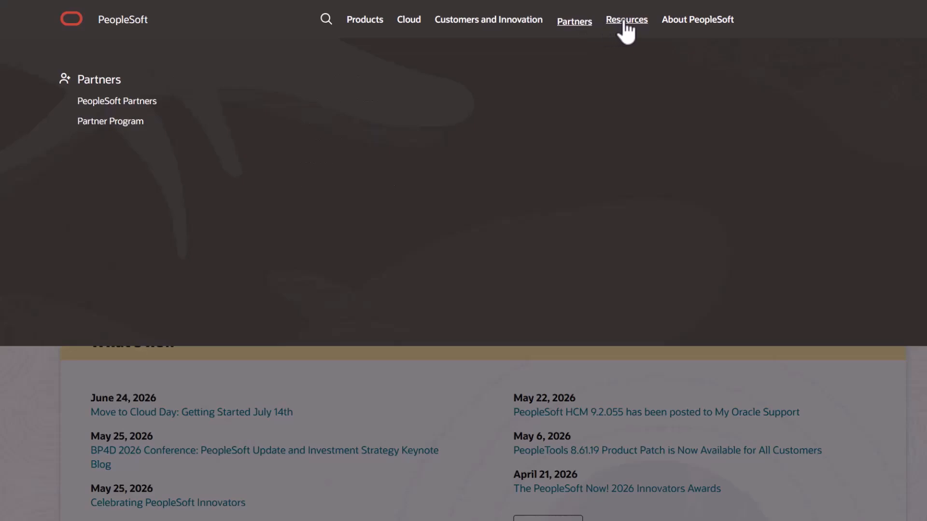
left_click(623, 24)
left_click(676, 24)
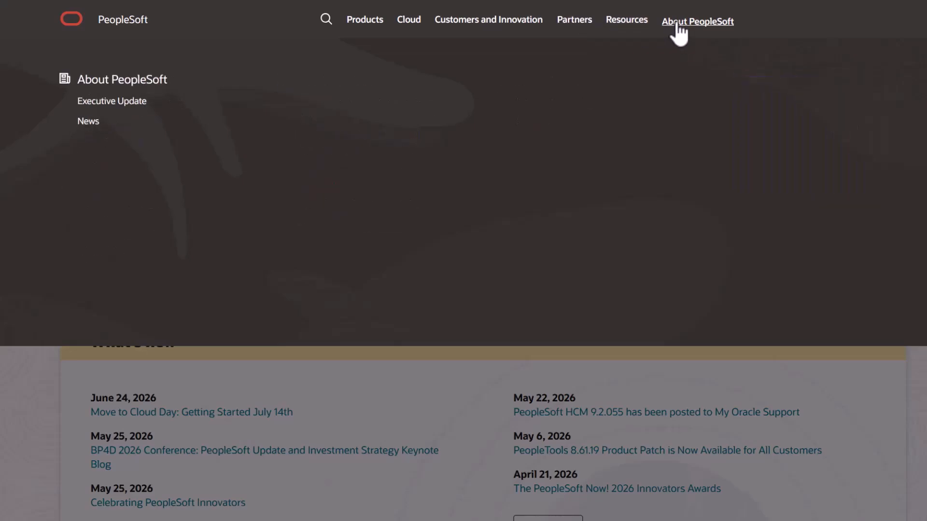